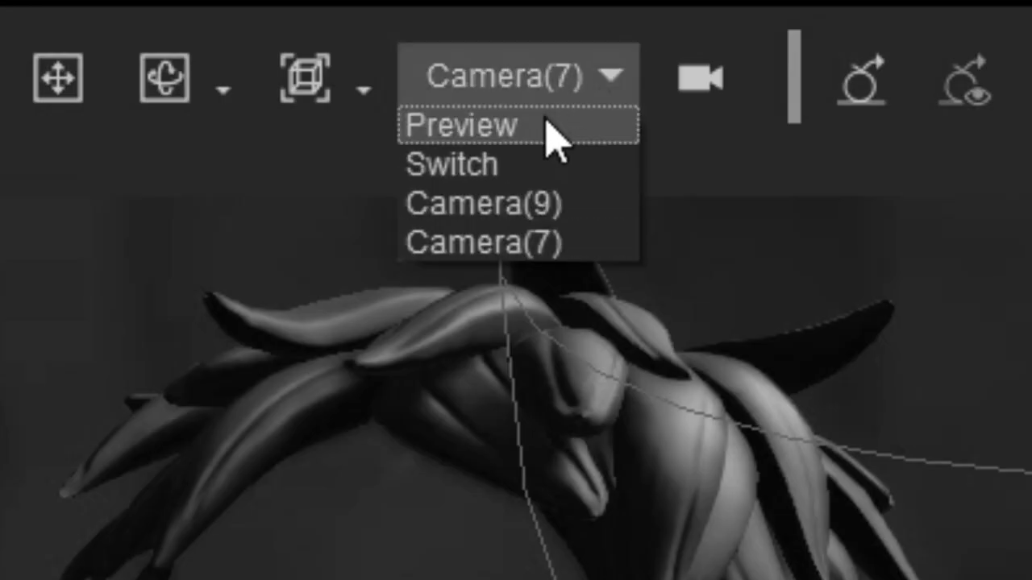
- Switch the iClone viewport to the Preview camera from the toolbar camera dropdown
click(546, 121)
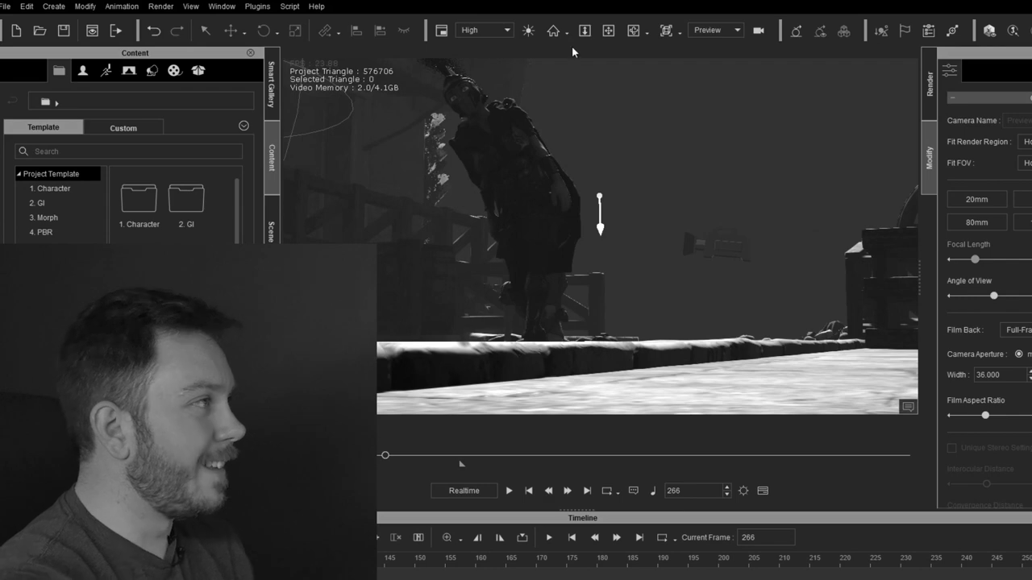
- Exit iClone, leaving the desktop with the iClone v7.73 and Character Creator v3.22 shortcuts
click(606, 32)
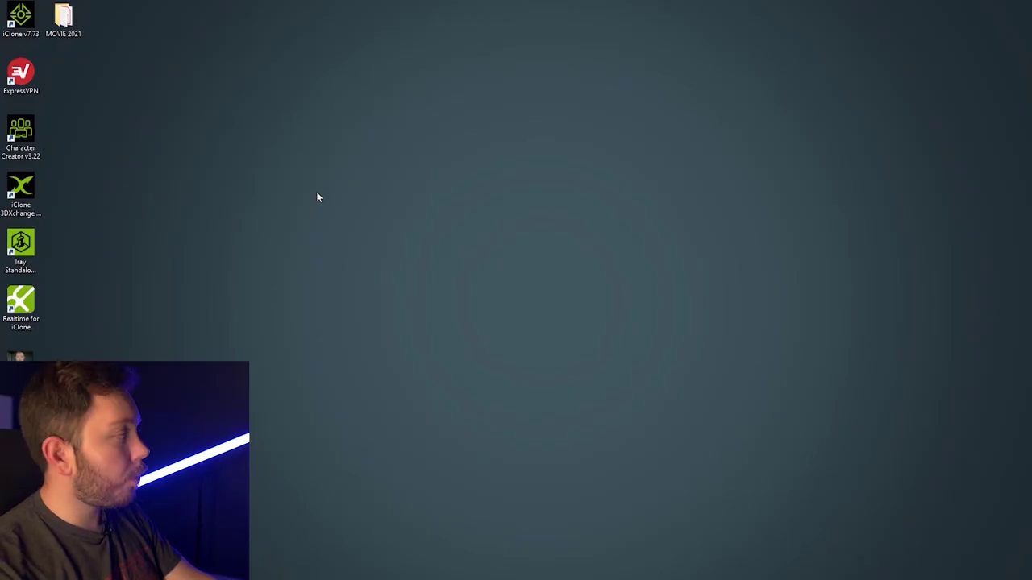
- Launch Character Creator 3, apply the bald male base preset, and frame the view on the head
double_click(21, 135)
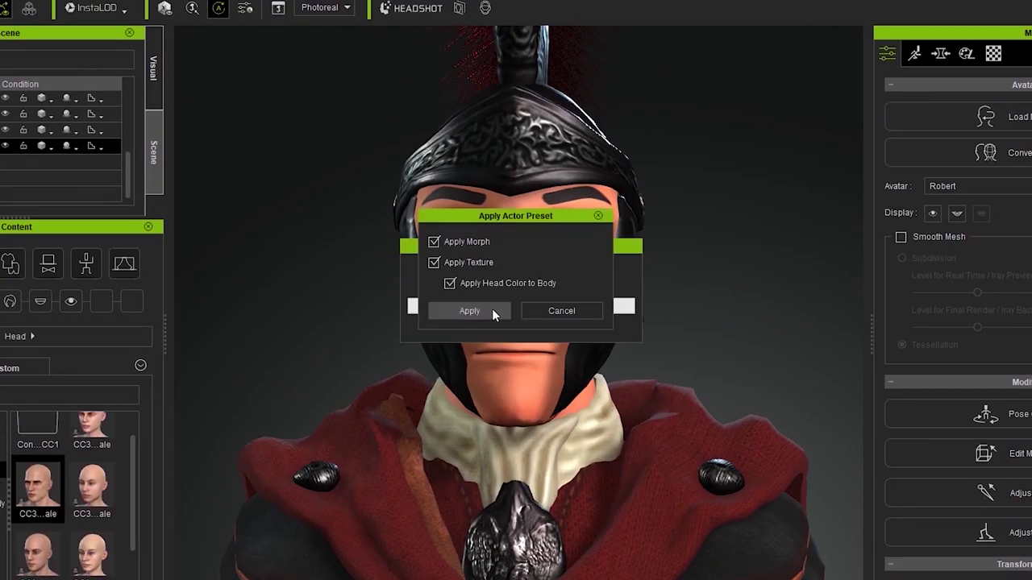
click(471, 312)
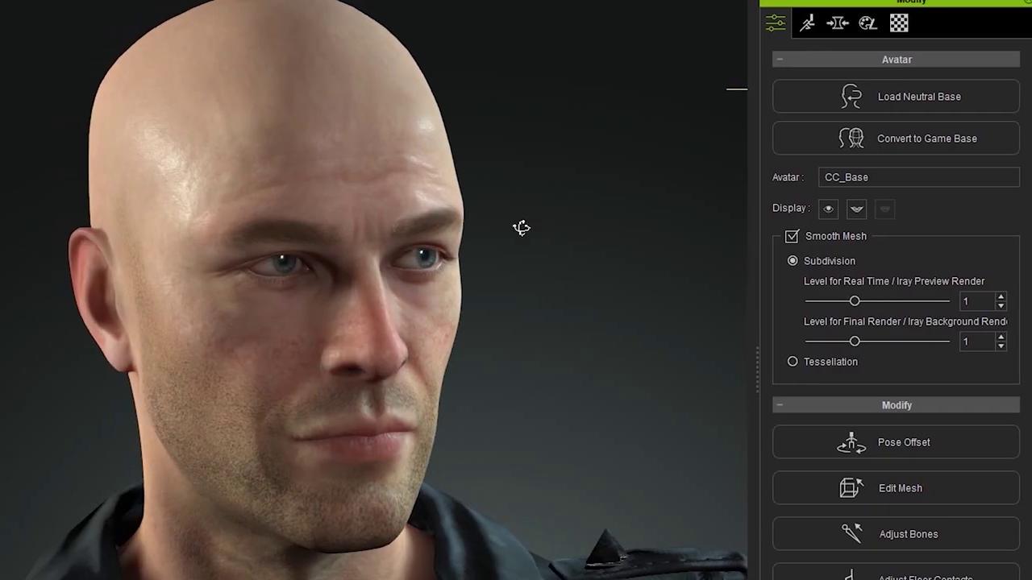
right_drag(521, 228, 60, 519)
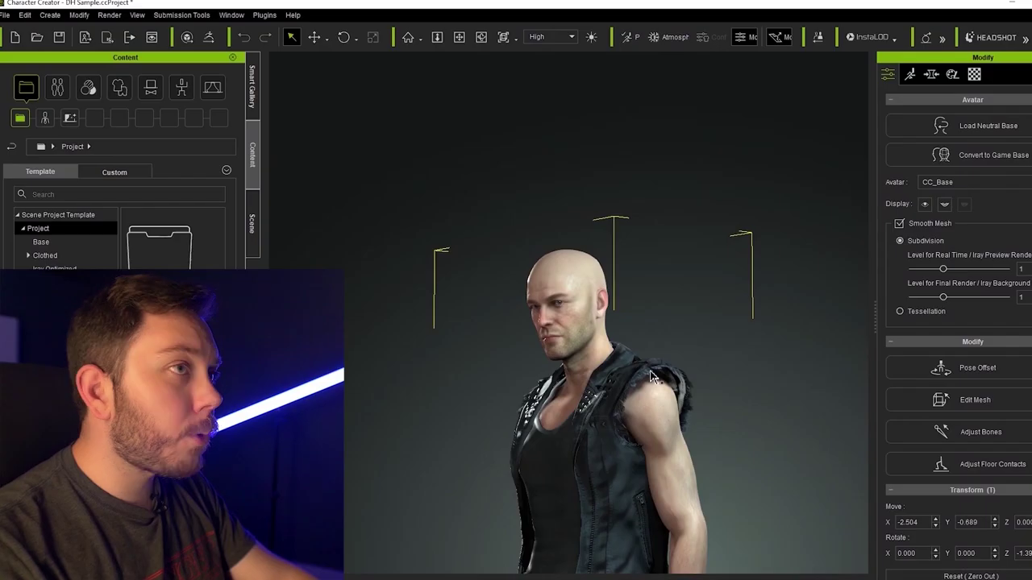
click(459, 36)
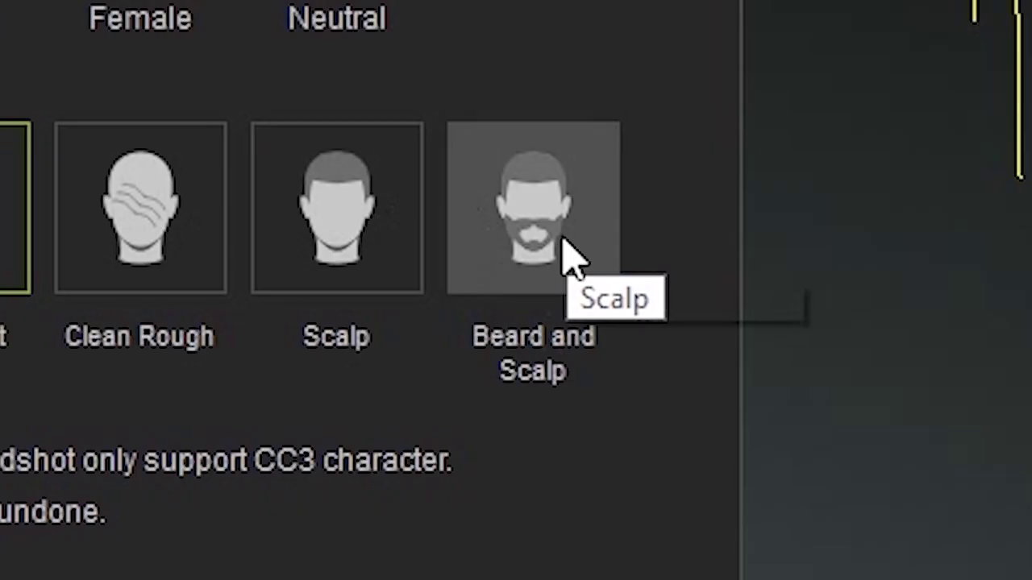
- Generate the head from the photo, keeping beard and scalp, with Male body type
click(569, 258)
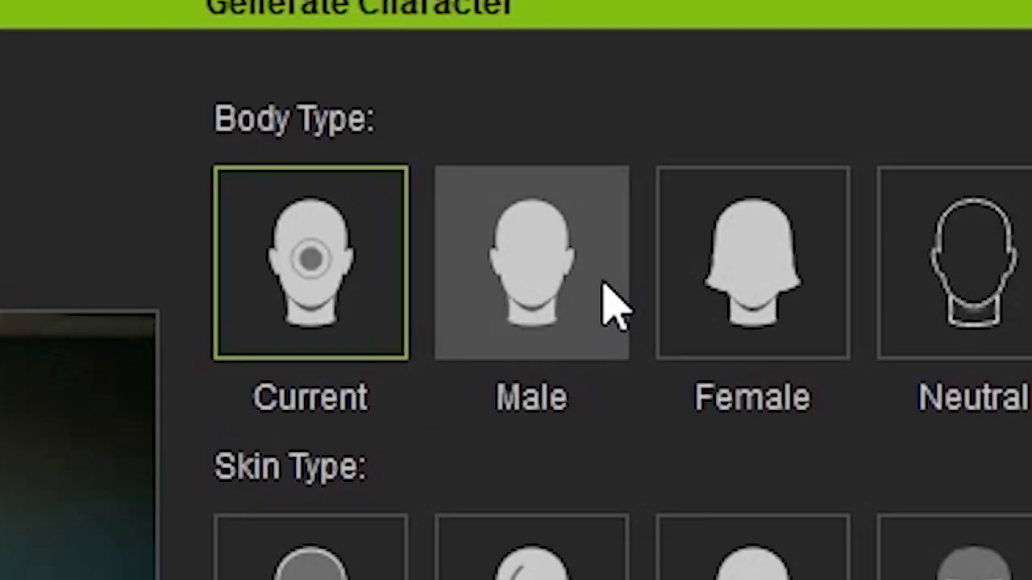
click(604, 282)
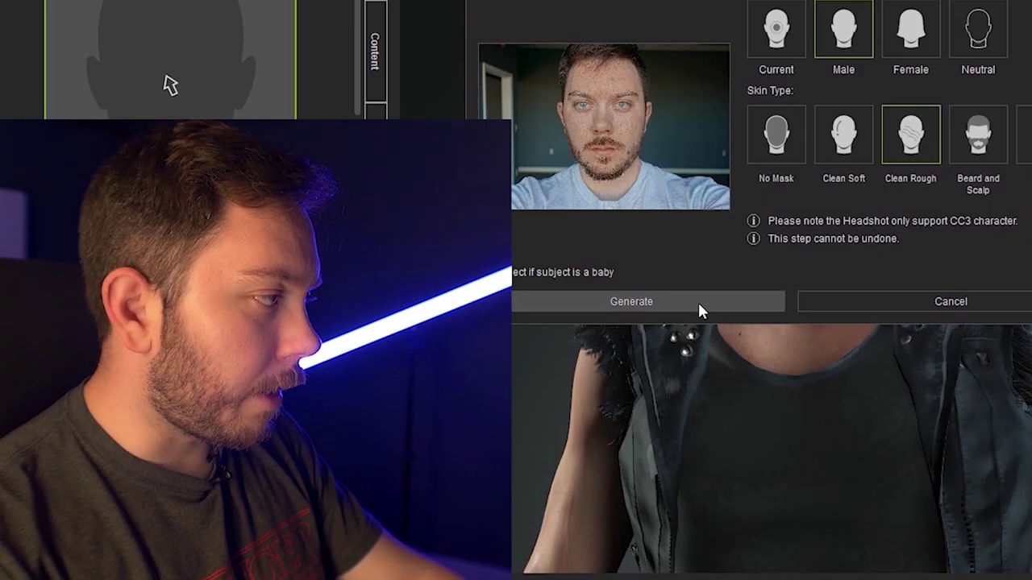
click(698, 302)
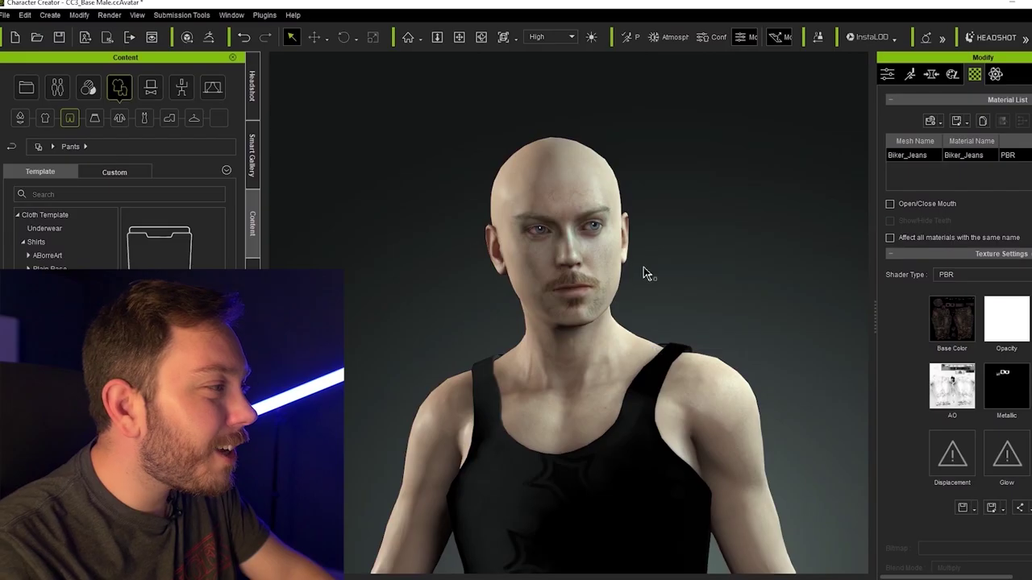
- Inspect the generated head against the photo and lower the Bodybuilder morph for a slimmer build
right_drag(645, 272, 663, 263)
scroll(663, 263, up, 3)
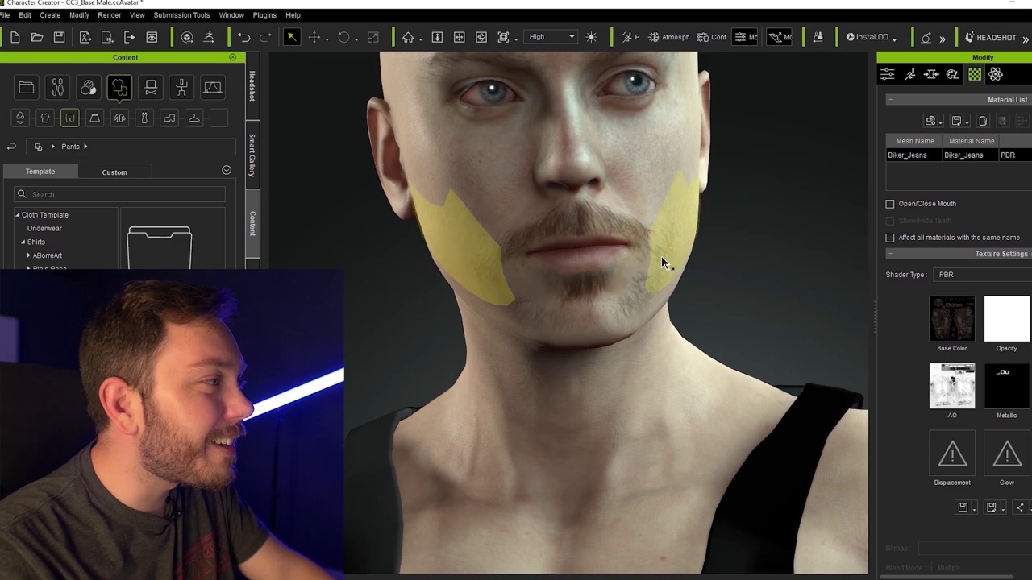
scroll(665, 177, down, 3)
right_drag(664, 177, 669, 270)
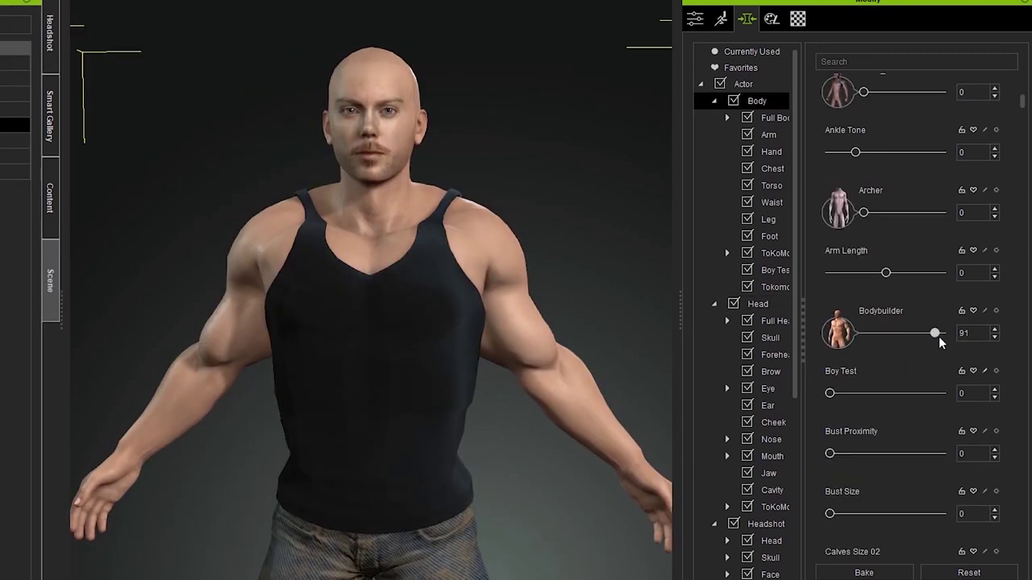
drag(938, 336, 909, 333)
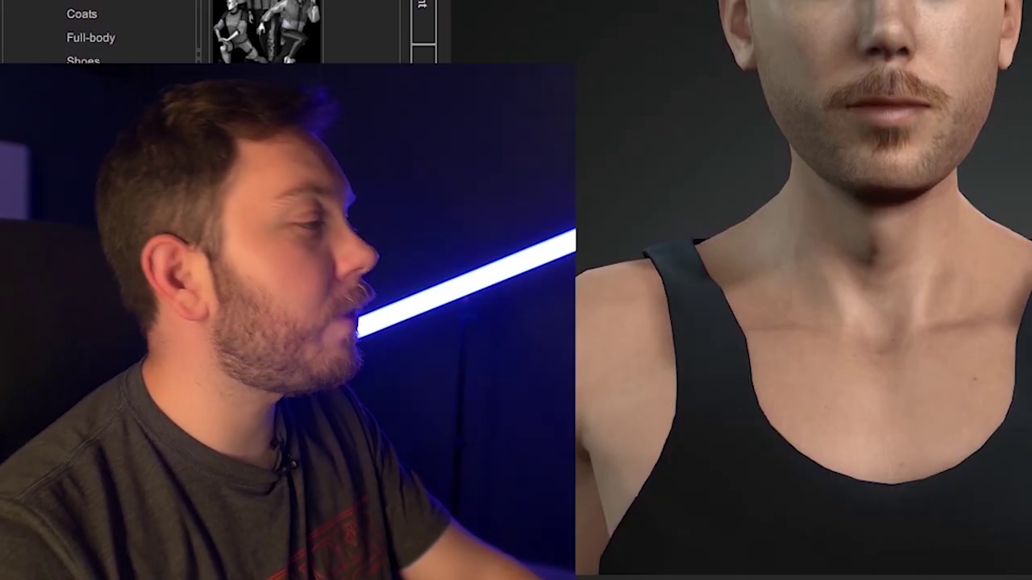
- Scroll the clothing thumbnails and apply the Modern SportsWear Male outfit
scroll(266, 32, down, 1)
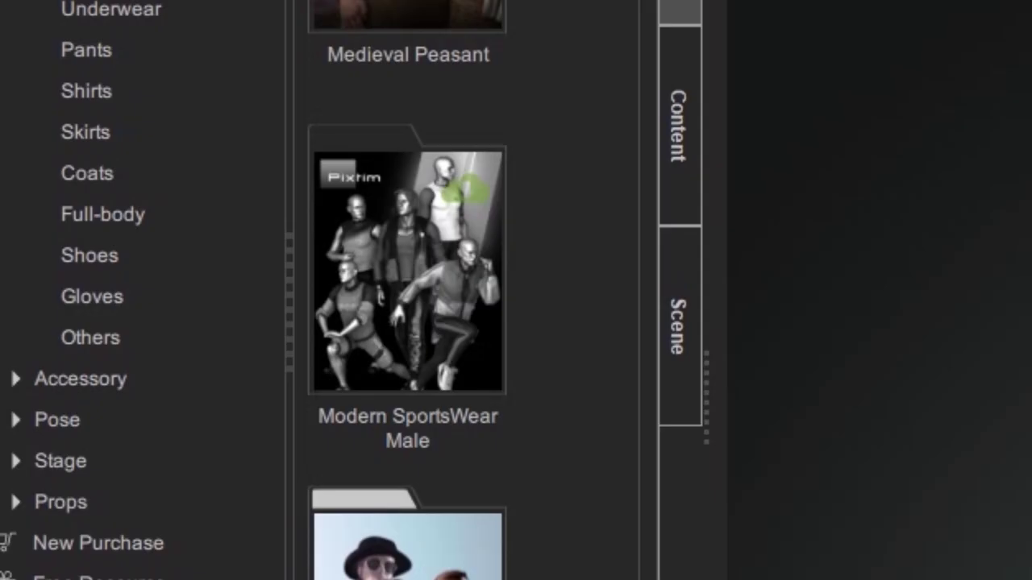
double_click(420, 319)
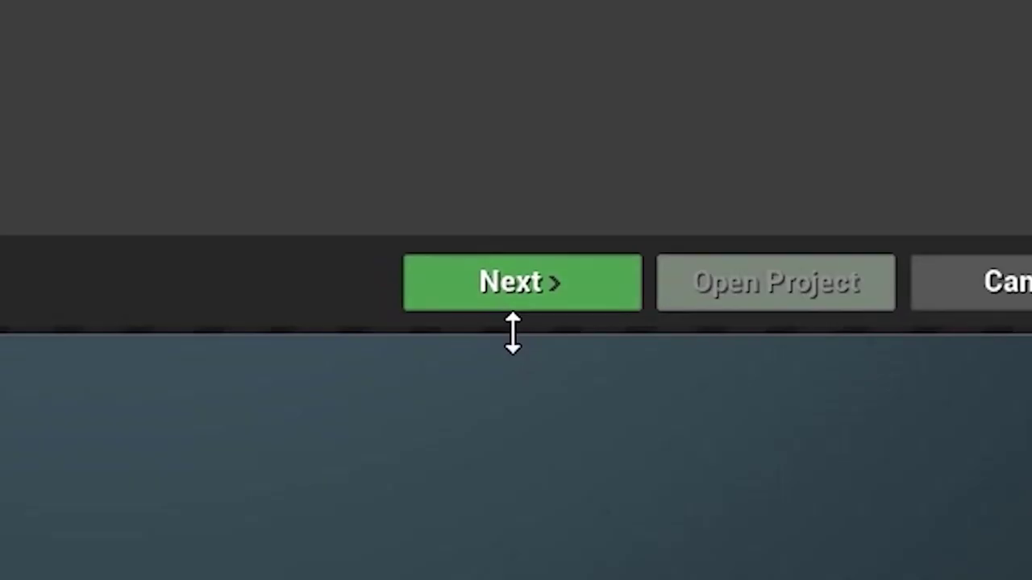
- Create a new Third Person template project with 'est' appended to its name
click(668, 494)
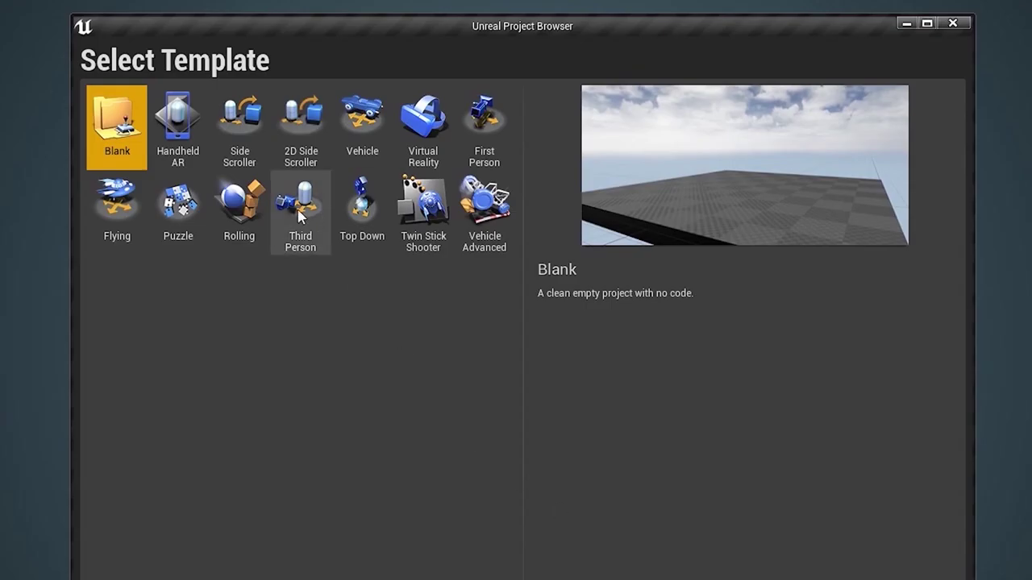
click(300, 214)
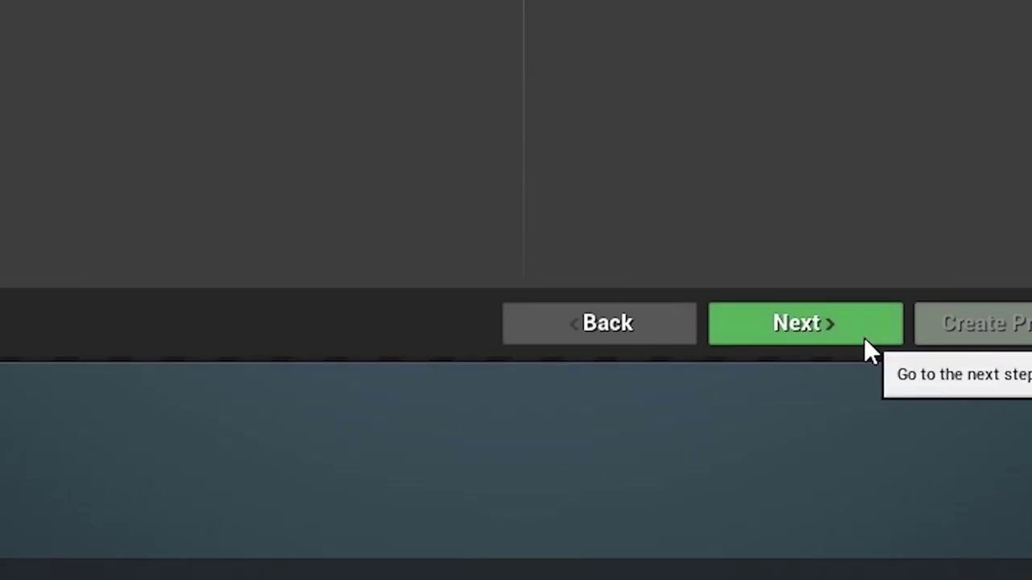
click(864, 337)
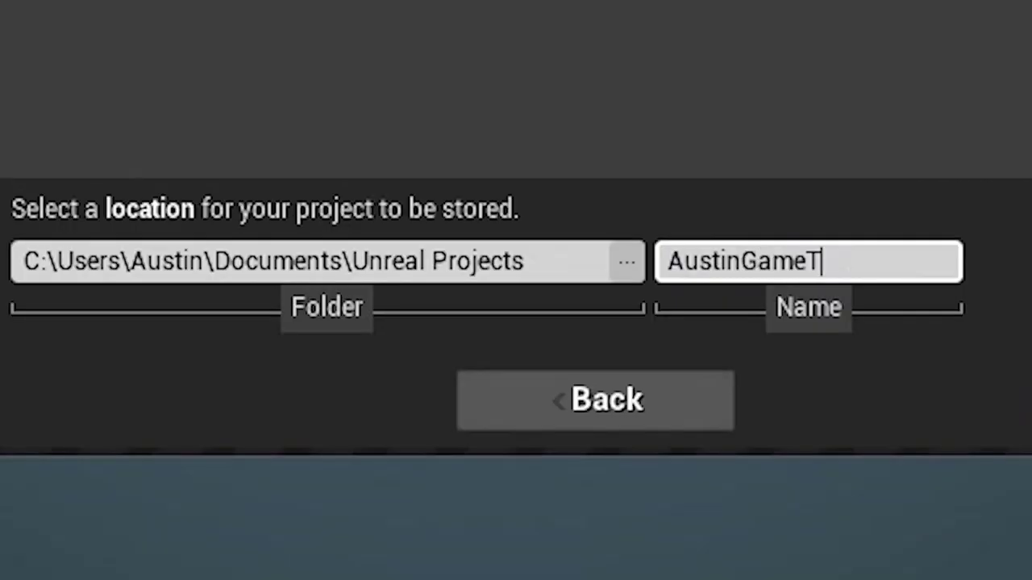
text(est)
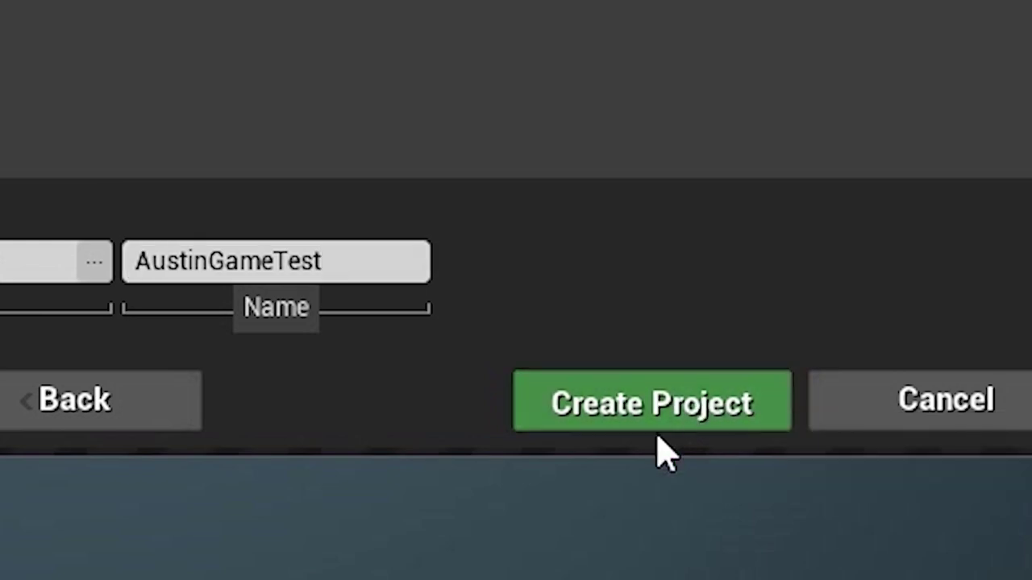
click(657, 434)
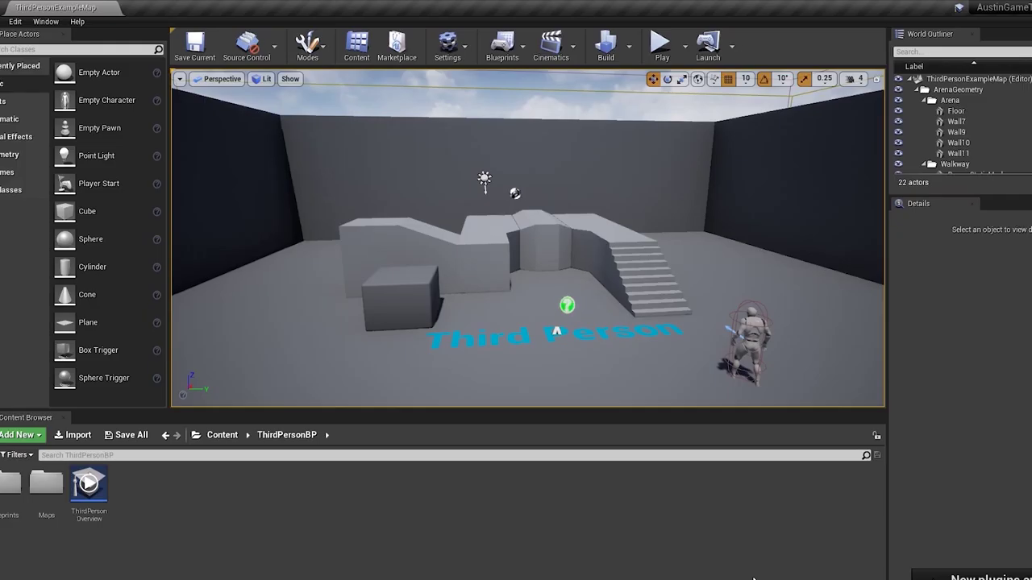
key(alt+p)
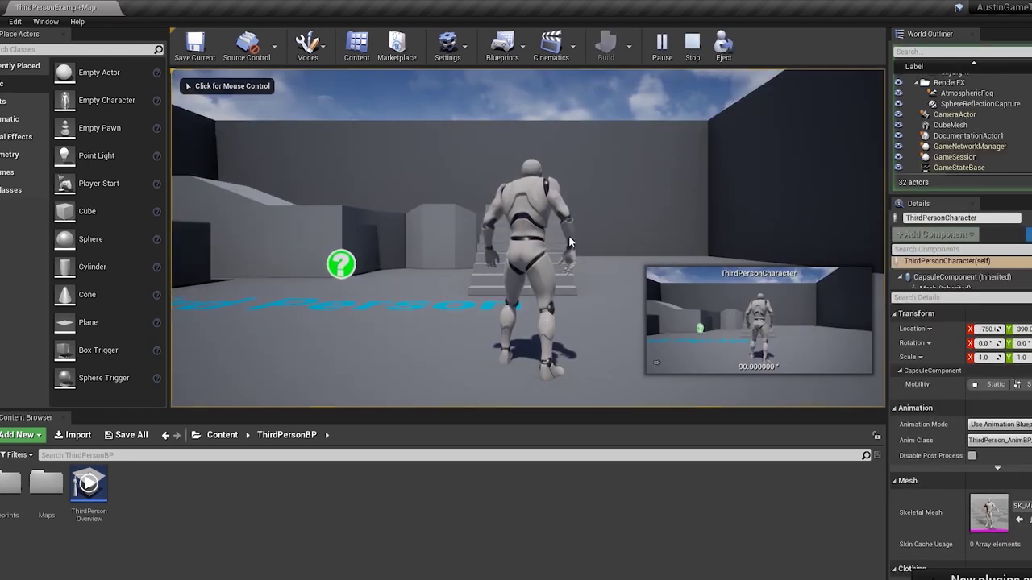
key(w)
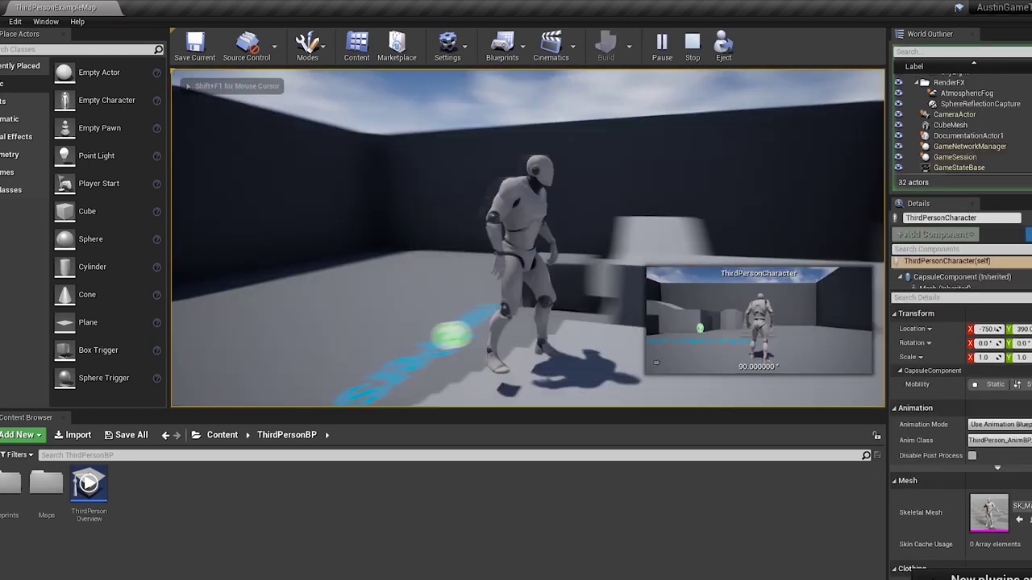
key(w)
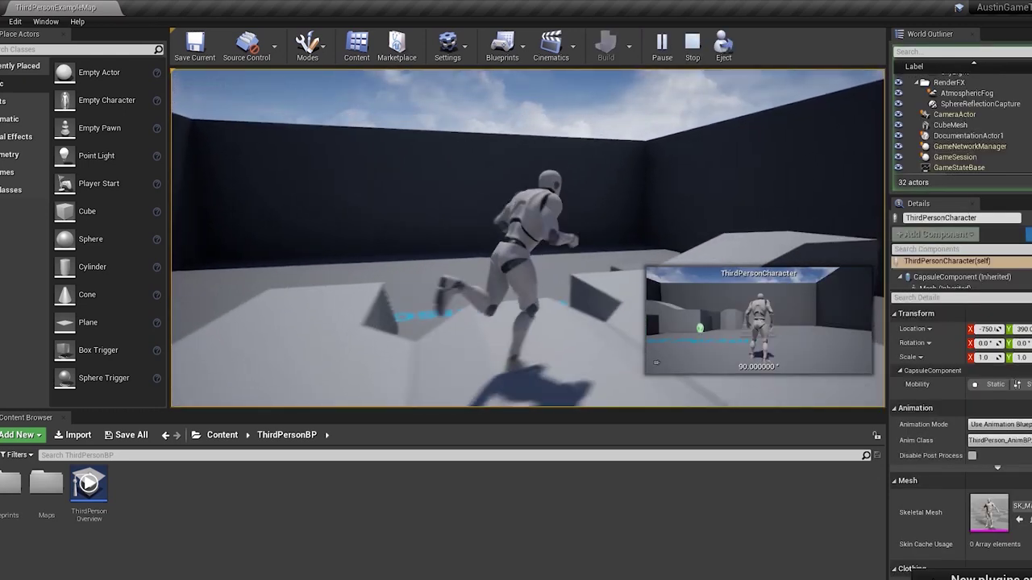
key(space)
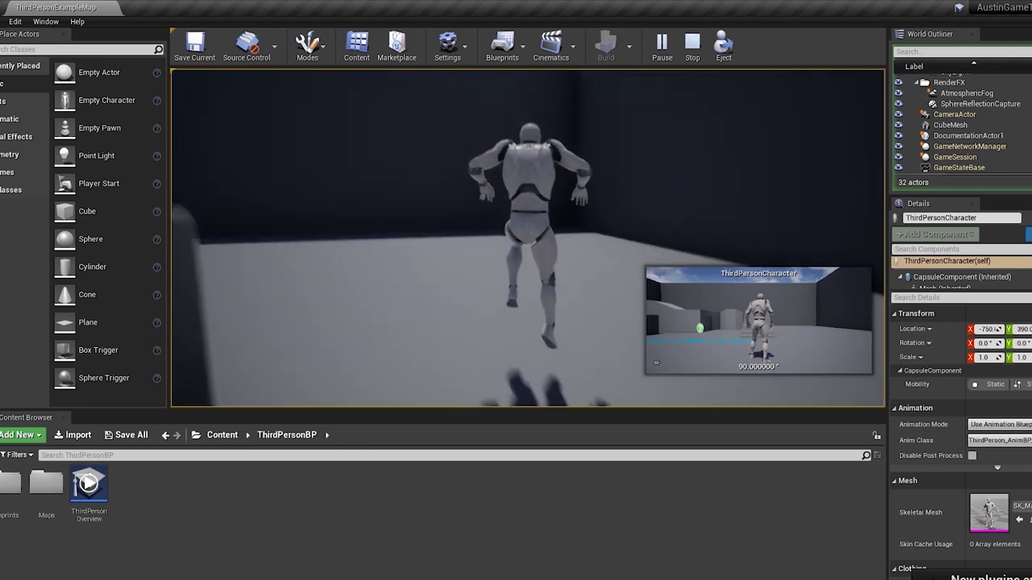
key(Escape)
scroll(440, 405, up, 3)
scroll(426, 368, down, 4)
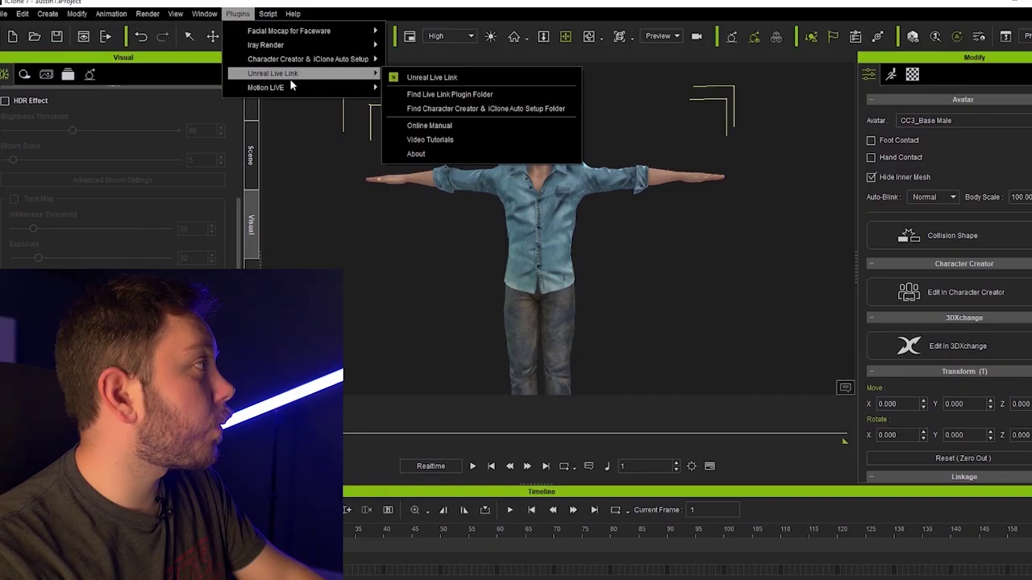
- Send the dressed character to Unreal with Unreal Live Link's Transfer File
click(436, 77)
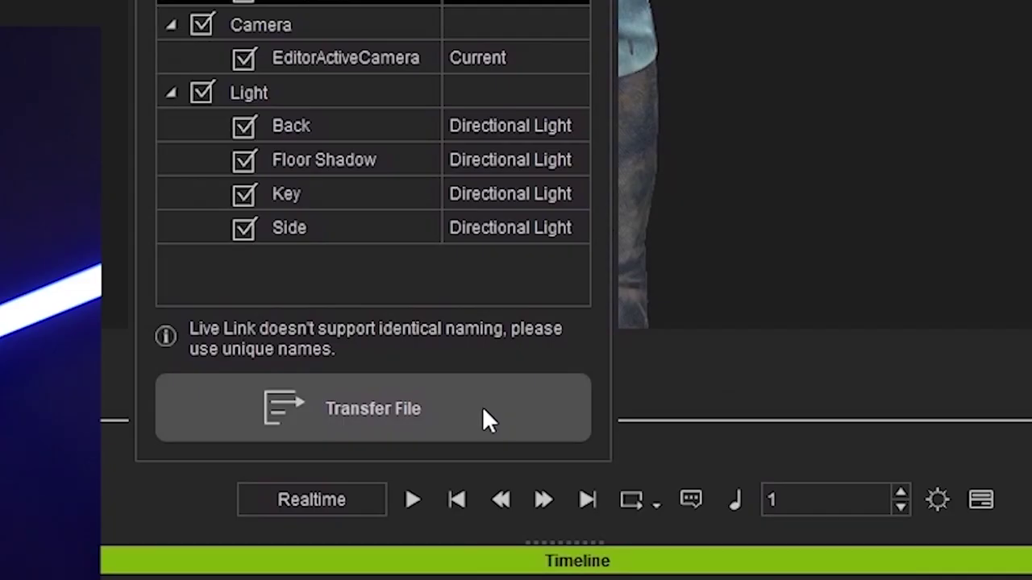
click(504, 433)
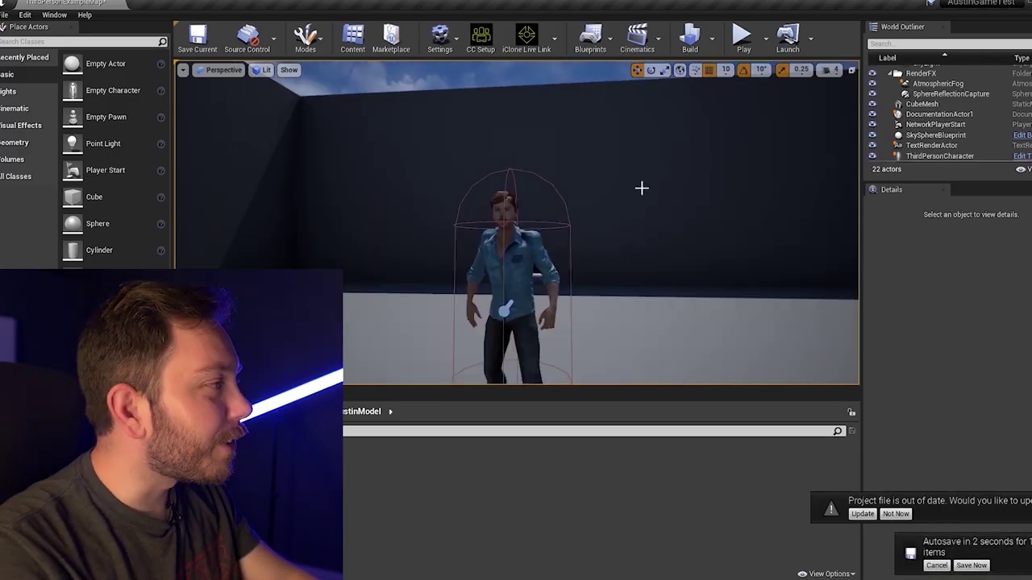
- Playtest the level, running and jumping the new character with Space, W and S
click(742, 39)
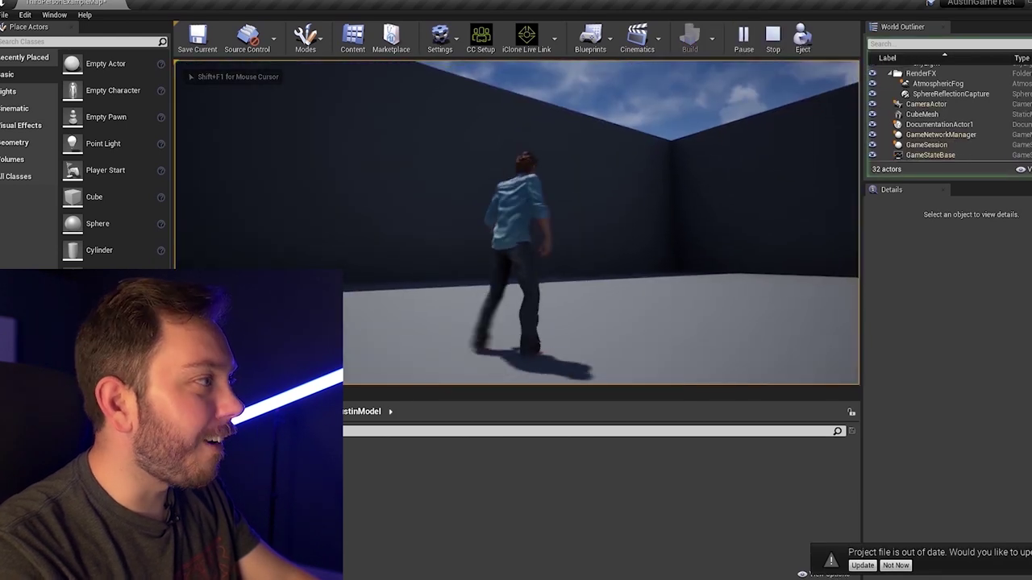
key(space)
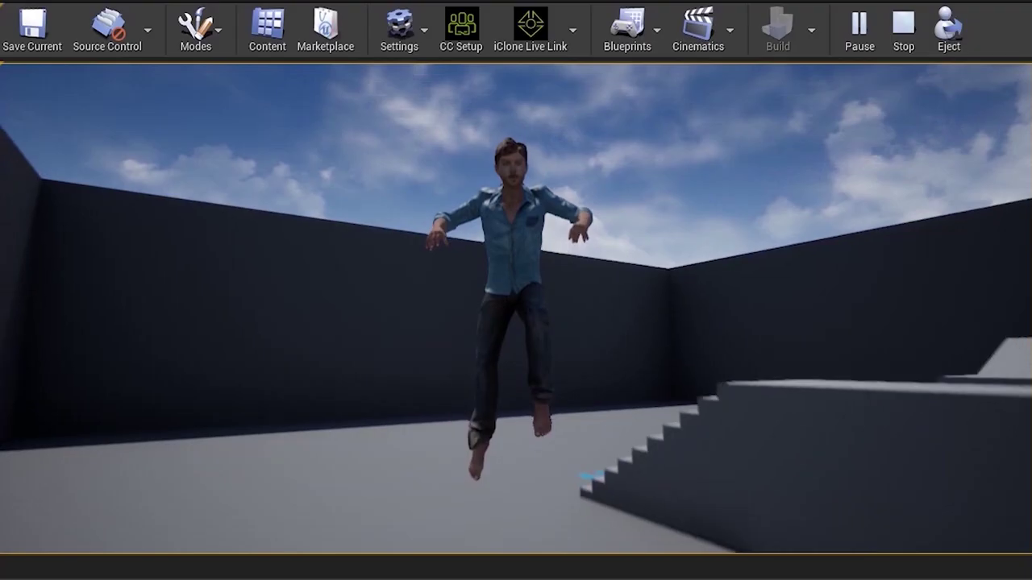
key(w)
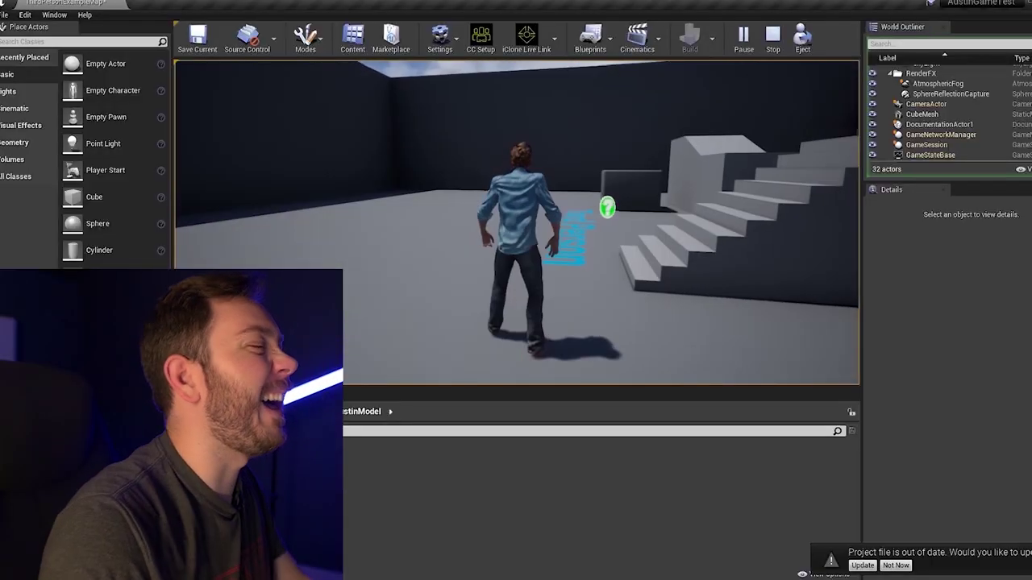
key(w)
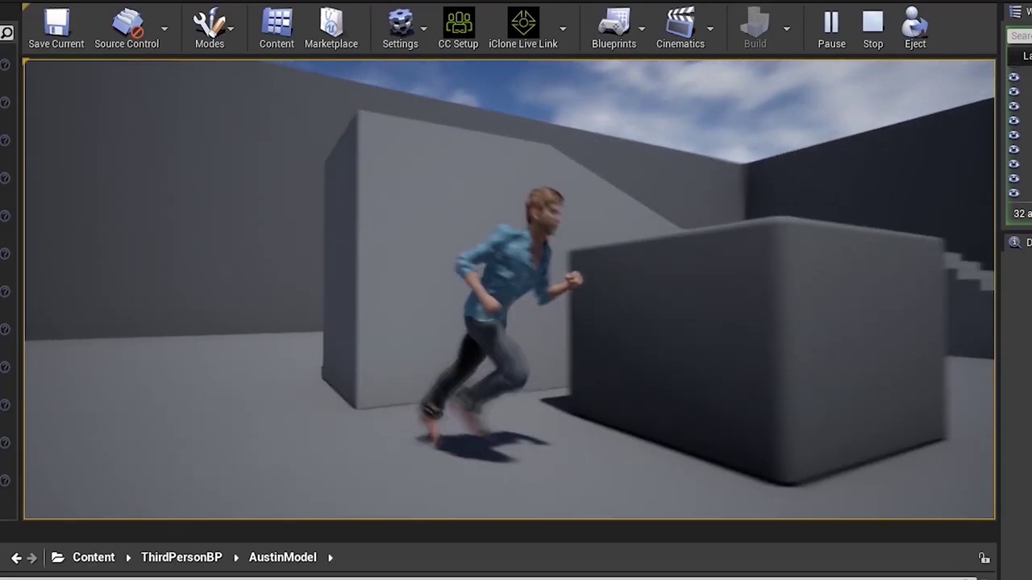
key(s)
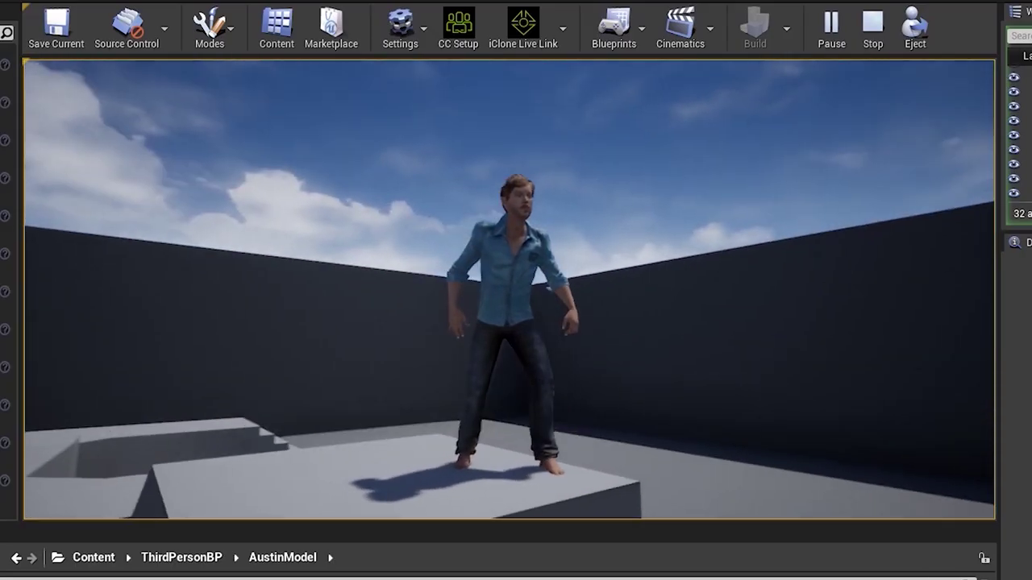